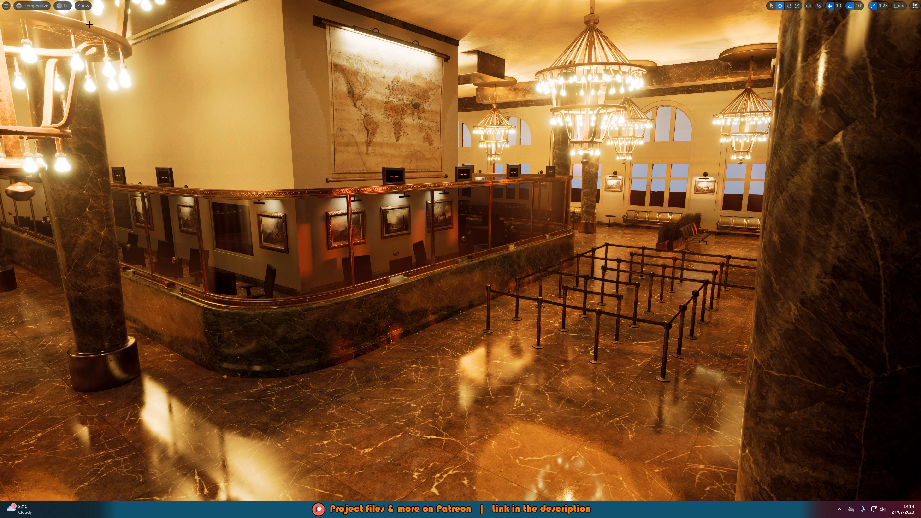
# - Switch the viewport to the Lightmap Density optimization view mode
pyautogui.click(65, 6)
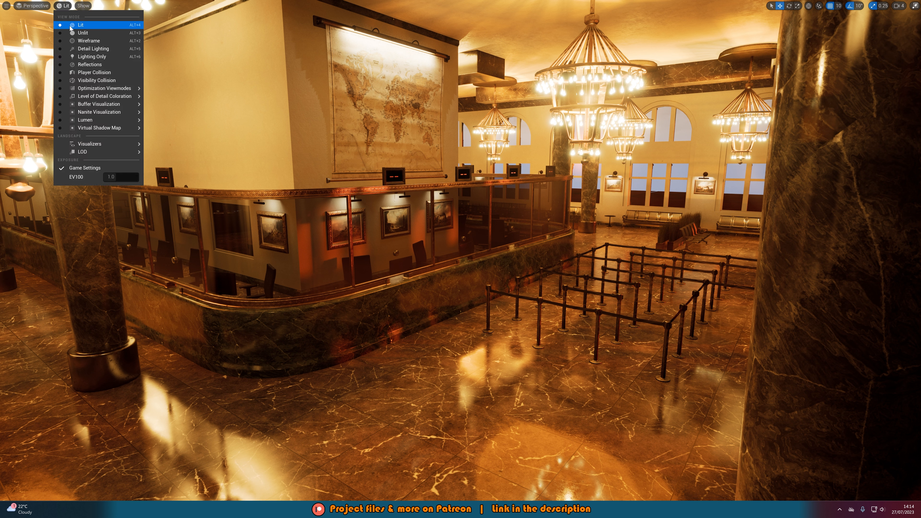
pyautogui.moveTo(108, 91)
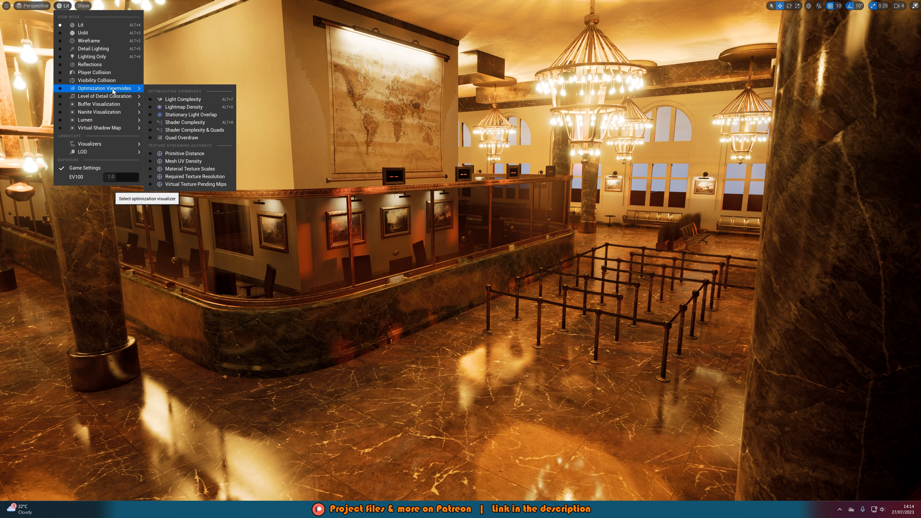
pyautogui.click(222, 109)
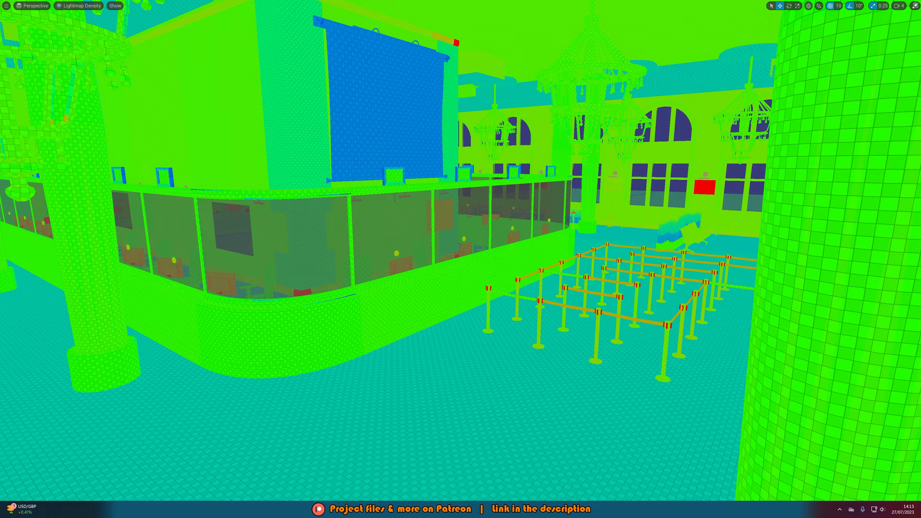
# - Inspect the lightmap density colours across the station hall, around the ticket counter, pillars, chandeliers and queue barriers
pyautogui.moveTo(460, 259); pyautogui.dragTo(435, 259, button='right')
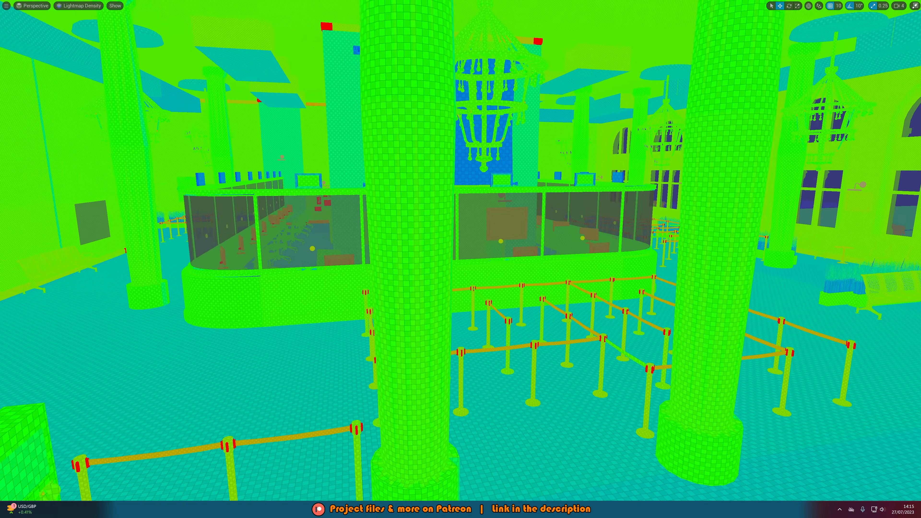
pyautogui.press('d')
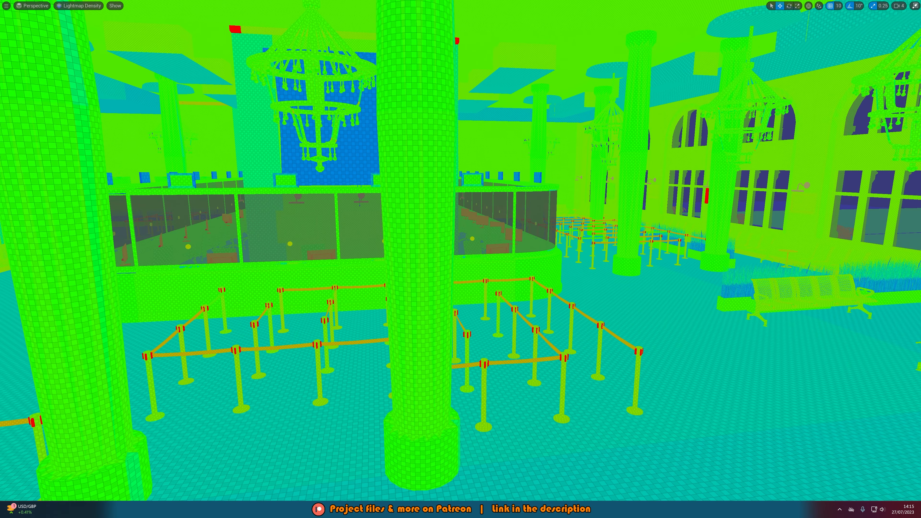
pyautogui.moveTo(460, 181); pyautogui.dragTo(390, 153, button='right')
pyautogui.press('w')
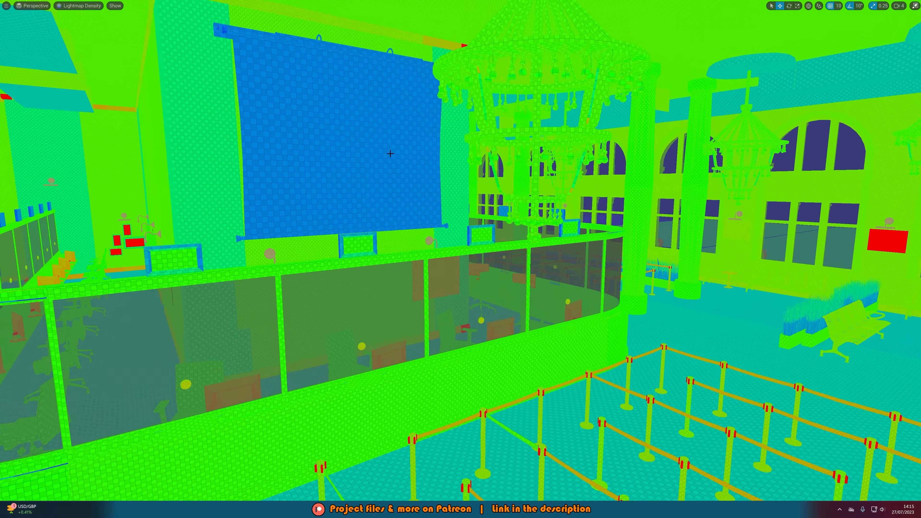
pyautogui.moveTo(377, 299); pyautogui.dragTo(438, 336, button='right')
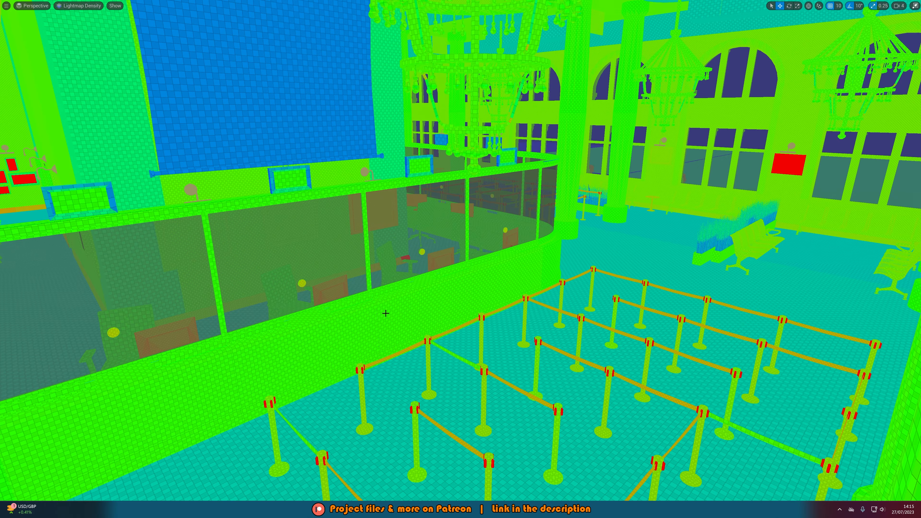
pyautogui.press('q')
pyautogui.moveTo(357, 349); pyautogui.dragTo(386, 220, button='right')
pyautogui.press('w')
pyautogui.press('e')
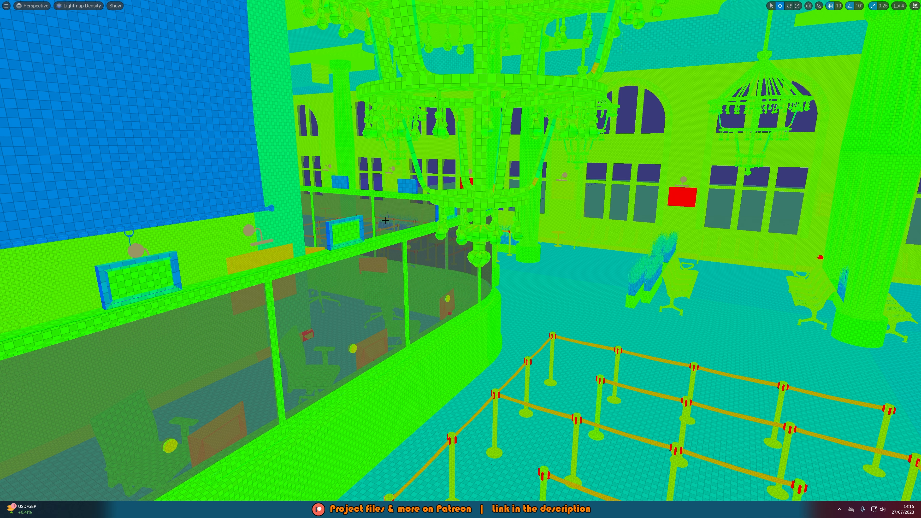
pyautogui.moveTo(386, 220); pyautogui.dragTo(552, 279, button='right')
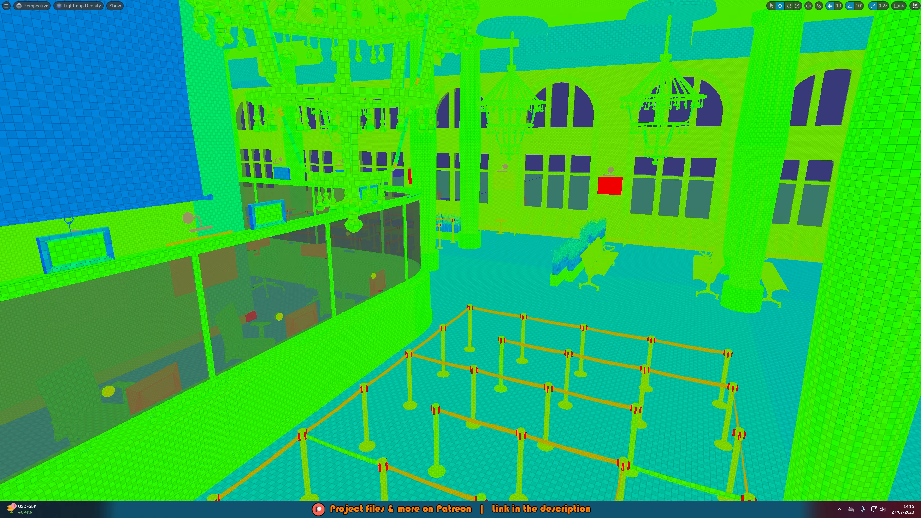
pyautogui.moveTo(461, 259); pyautogui.dragTo(544, 290, button='right')
pyautogui.moveTo(492, 261); pyautogui.dragTo(460, 275, button='right')
# - Leave the immersive view, select the front queue barrier pole and filter its details by "lightmap"
pyautogui.press('F11')
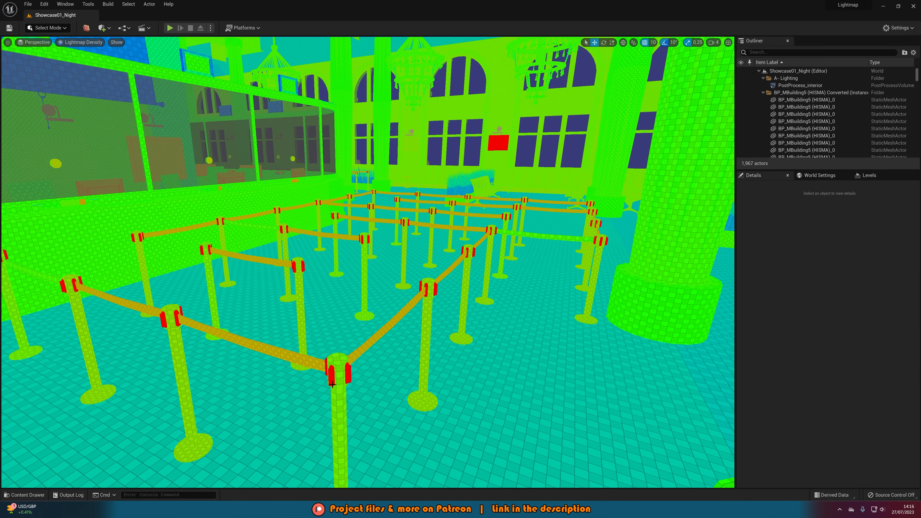
pyautogui.click(341, 355)
pyautogui.moveTo(341, 356); pyautogui.dragTo(344, 338, button='right')
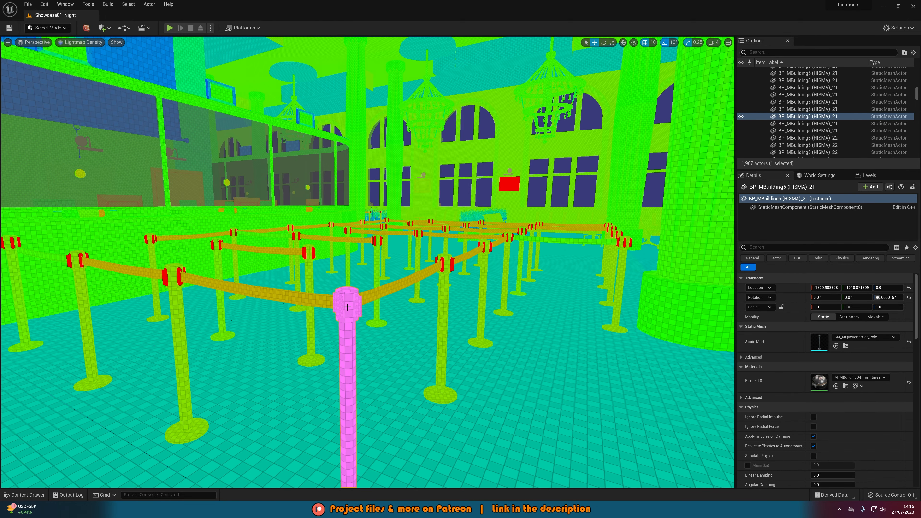
pyautogui.click(790, 247)
pyautogui.write('lig')
pyautogui.press('BackSpace')
pyautogui.write('tmap')
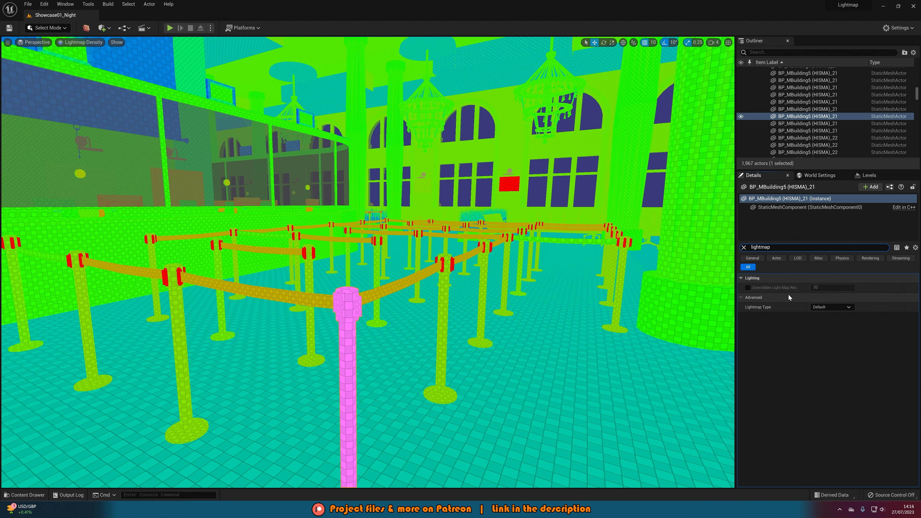
# - Enable the light map resolution override on the front barrier pole, set it to 16 and deselect the pole
pyautogui.click(748, 288)
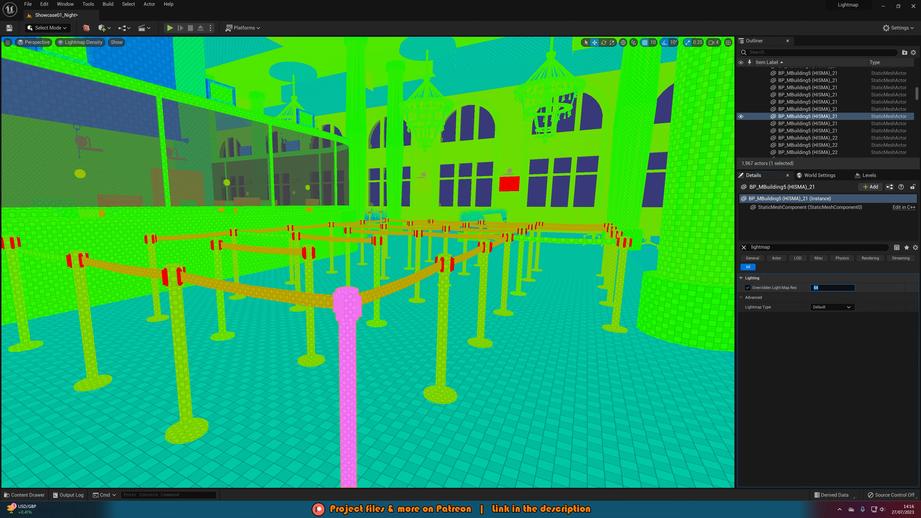
pyautogui.write('16')
pyautogui.press('Return')
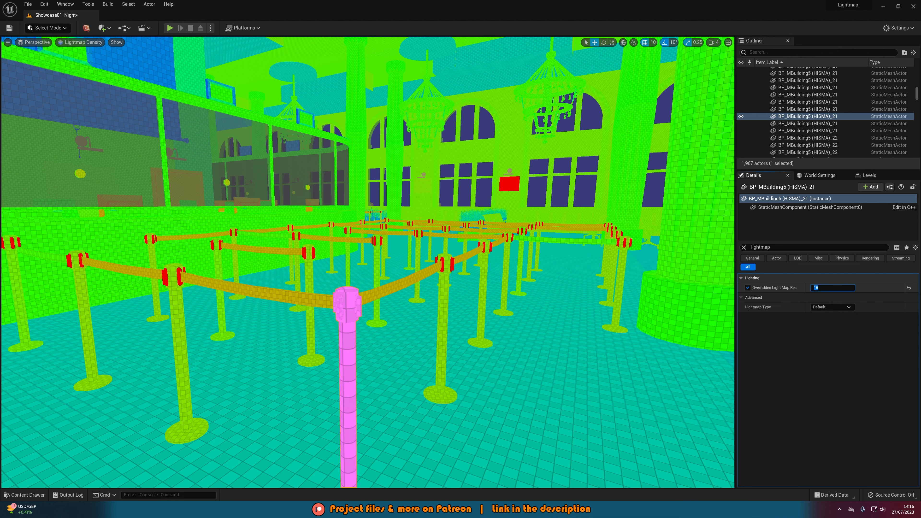
pyautogui.moveTo(380, 307); pyautogui.dragTo(346, 326, button='right')
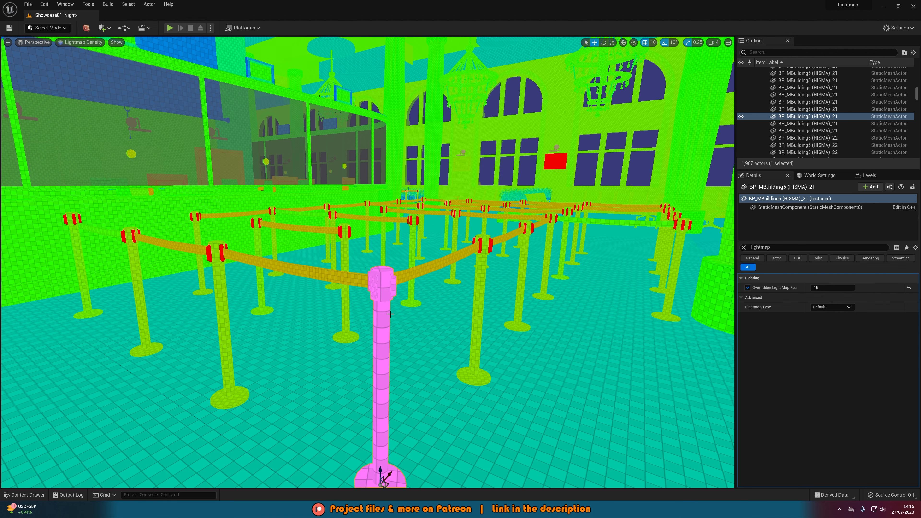
pyautogui.moveTo(399, 299); pyautogui.dragTo(404, 294, button='right')
pyautogui.press('Escape')
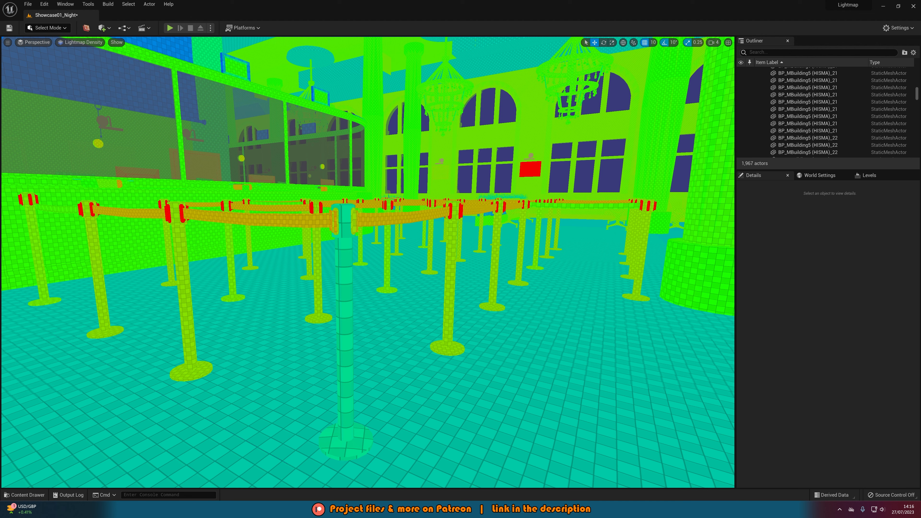
# - Try an overridden light map resolution of 8 on the front queue barrier pole
pyautogui.click(353, 223)
pyautogui.click(820, 288)
pyautogui.write('8')
pyautogui.press('Return')
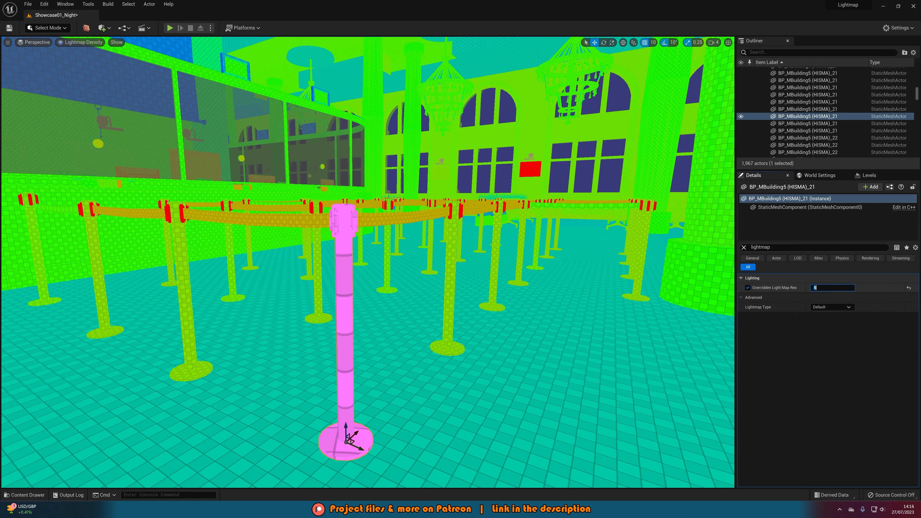
pyautogui.moveTo(360, 262); pyautogui.dragTo(404, 256, button='right')
pyautogui.press('Escape')
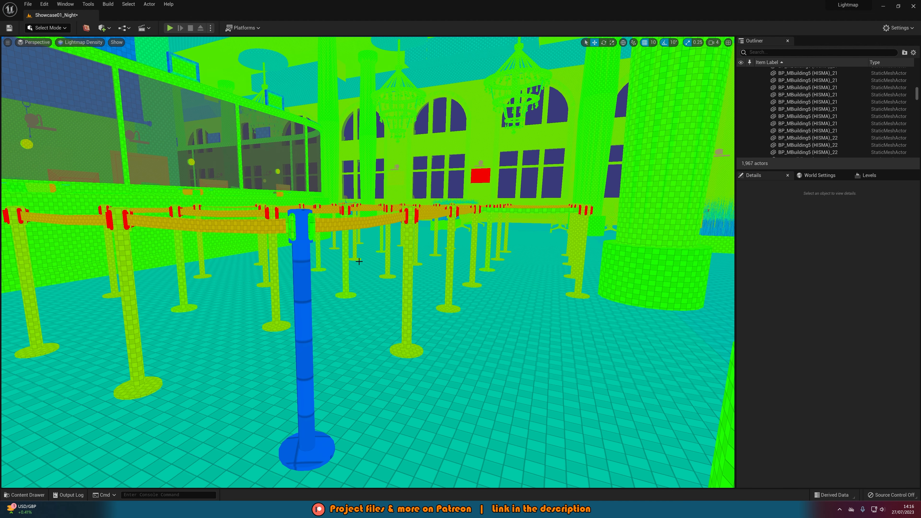
# - Set the front queue barrier pole's overridden light map resolution to 12 and deselect it
pyautogui.click(296, 231)
pyautogui.click(826, 287)
pyautogui.write('12')
pyautogui.press('Return')
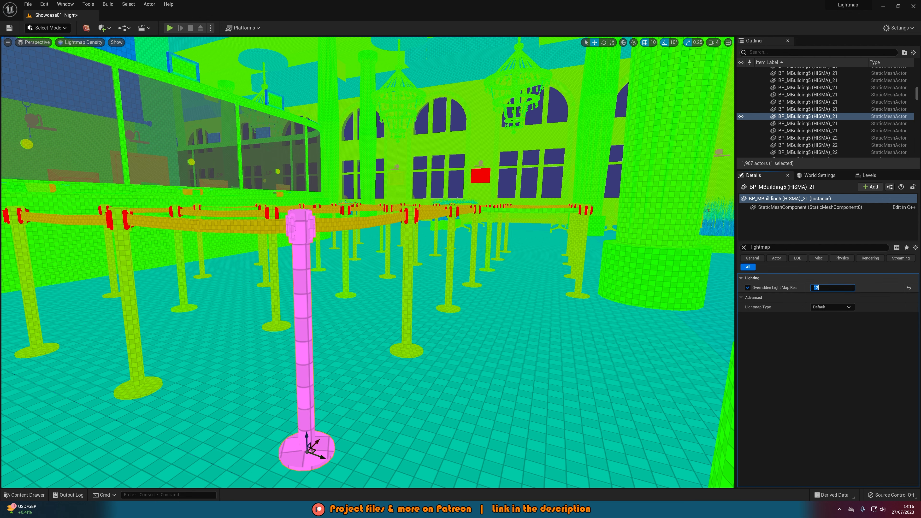
pyautogui.moveTo(510, 259); pyautogui.dragTo(474, 262, button='right')
pyautogui.press('Escape')
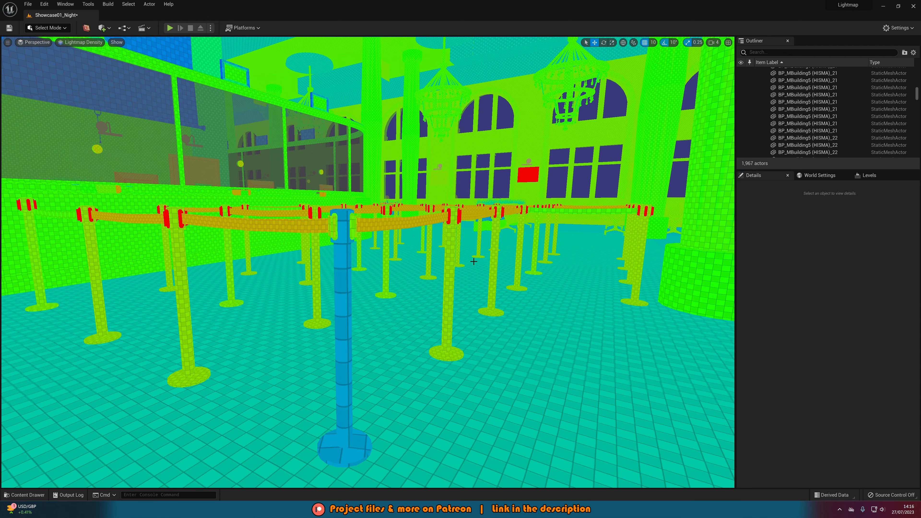
# - Override the light map resolution of the red wall picture between the windows with a lower value
pyautogui.press('a')
pyautogui.moveTo(411, 255); pyautogui.dragTo(463, 259, button='right')
pyautogui.press('d')
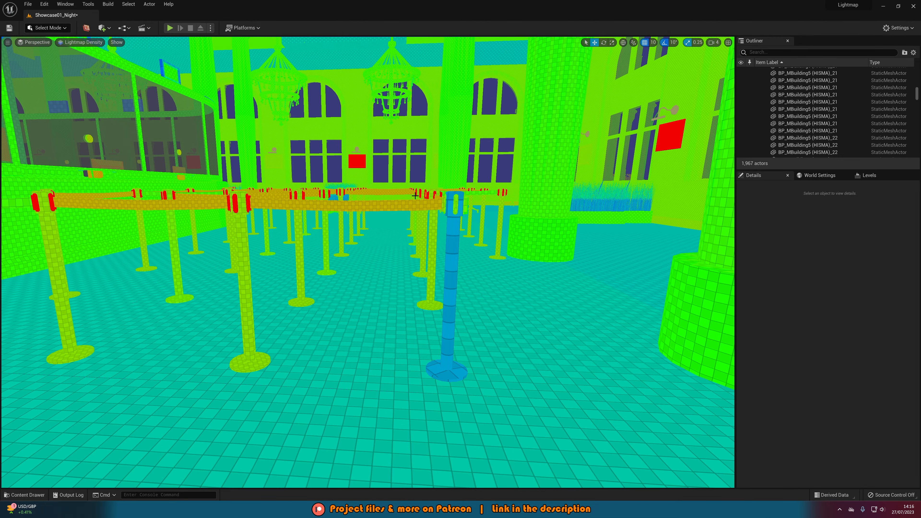
pyautogui.click(357, 161)
pyautogui.press('f')
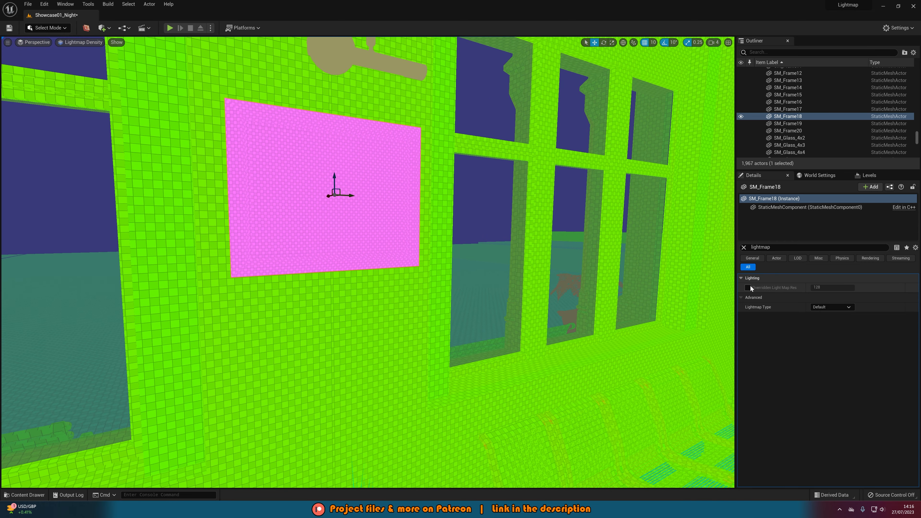
pyautogui.click(750, 286)
pyautogui.click(820, 287)
pyautogui.moveTo(552, 238); pyautogui.dragTo(503, 234, button='right')
pyautogui.press('Escape')
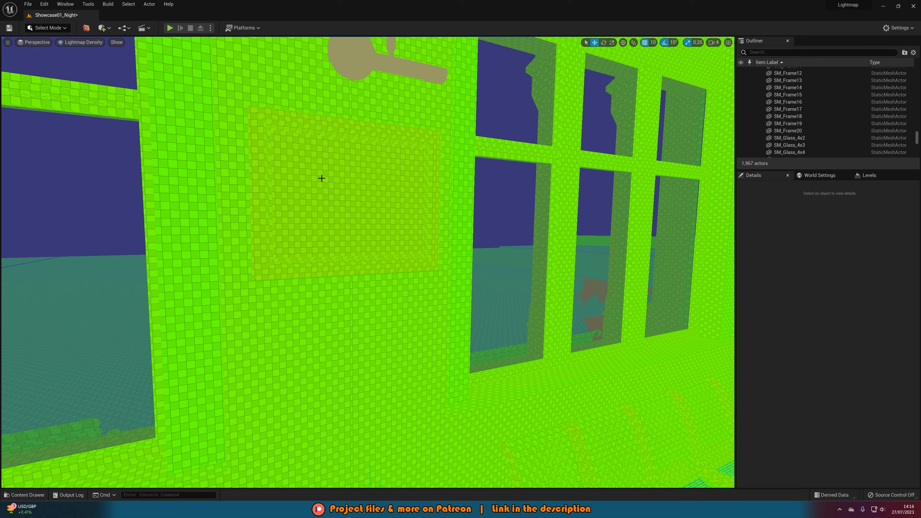
# - Override the light map resolution of the four coffee cups on the two round tables beside the bench with 32
pyautogui.moveTo(359, 190); pyautogui.dragTo(391, 203, button='right')
pyautogui.press('w')
pyautogui.click(340, 314)
pyautogui.keyDown('ctrl'); pyautogui.click(339, 422); pyautogui.keyUp('ctrl')
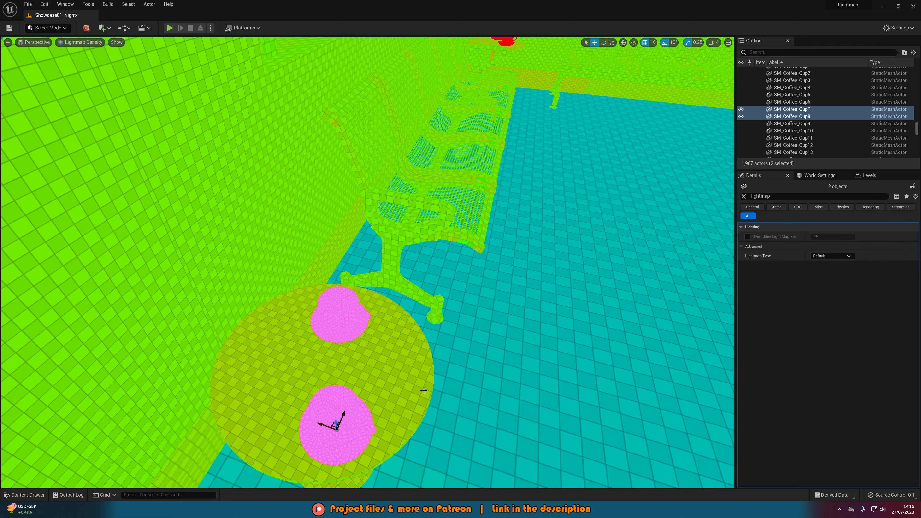
pyautogui.scroll(-5, 426, 339)
pyautogui.moveTo(432, 329); pyautogui.dragTo(389, 338, button='right')
pyautogui.press('d')
pyautogui.press('a')
pyautogui.keyDown('ctrl'); pyautogui.click(660, 139); pyautogui.keyUp('ctrl')
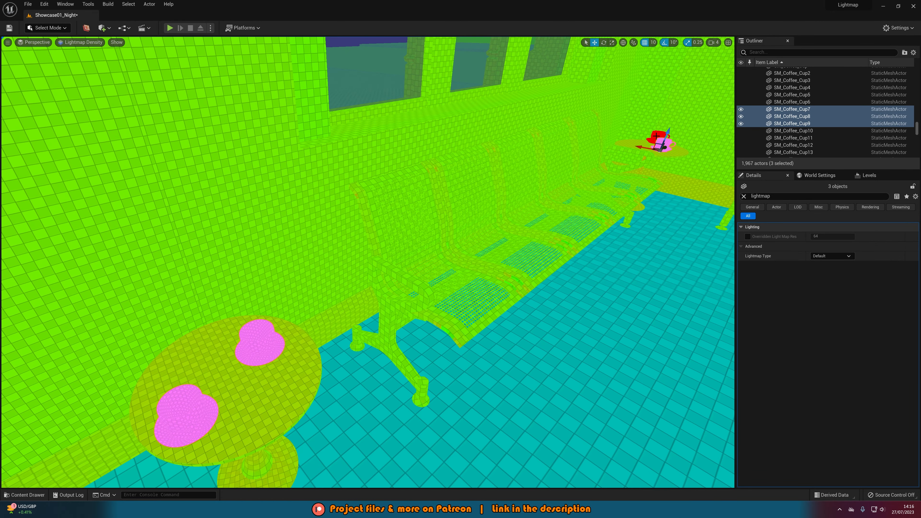
pyautogui.keyDown('ctrl'); pyautogui.click(669, 147); pyautogui.keyUp('ctrl')
pyautogui.click(748, 236)
pyautogui.click(829, 238)
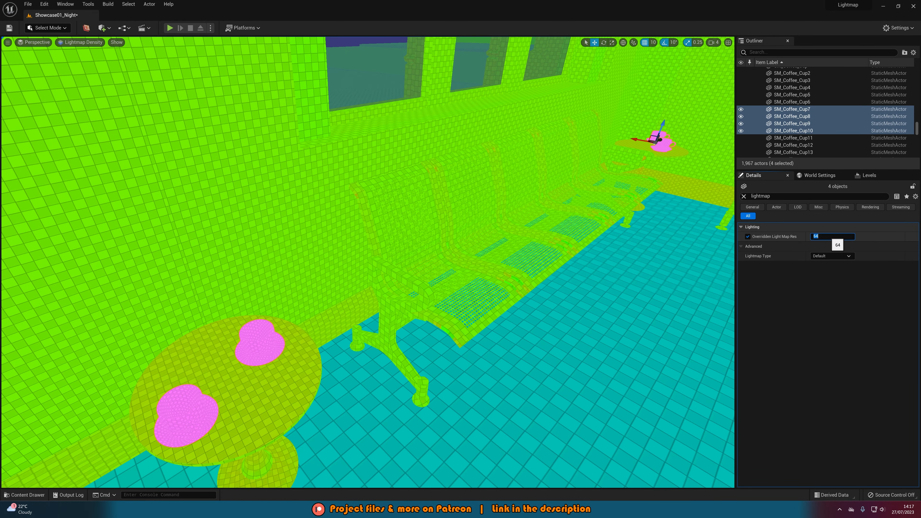
pyautogui.moveTo(396, 304); pyautogui.dragTo(383, 304, button='right')
pyautogui.press('Escape')
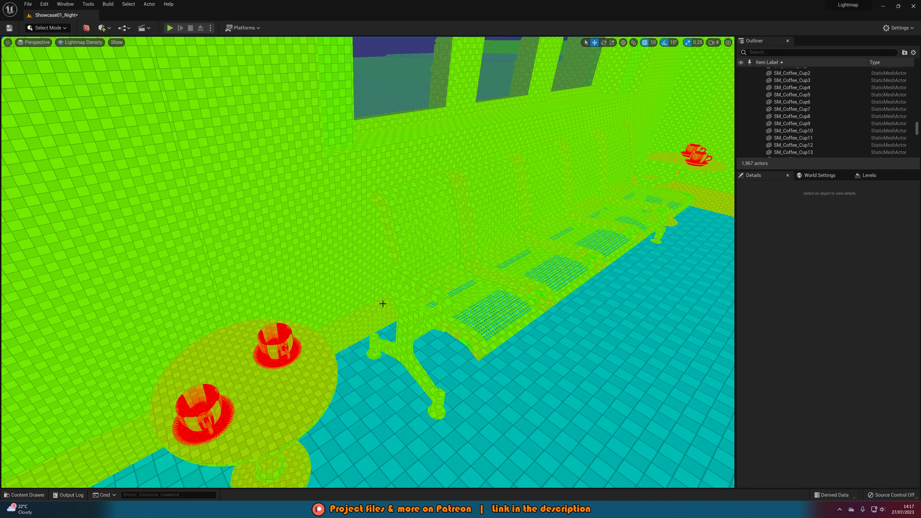
# - Restore the selection of the four coffee cups and set their overridden light map resolution to 16
pyautogui.hotkey('ctrl', 'z')
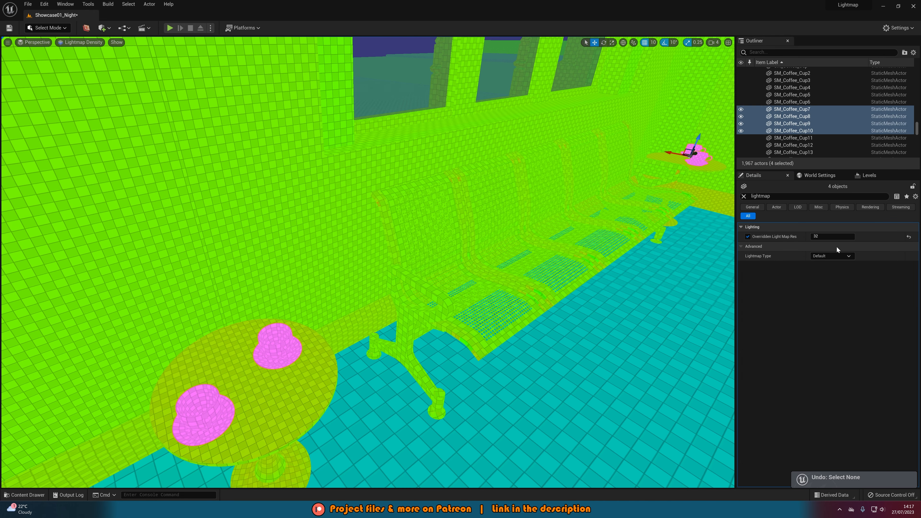
pyautogui.write('16')
pyautogui.press('Return')
pyautogui.press('Escape')
pyautogui.moveTo(446, 263); pyautogui.dragTo(398, 295, button='right')
pyautogui.moveTo(199, 416); pyautogui.dragTo(172, 442, button='right')
pyautogui.moveTo(369, 262); pyautogui.dragTo(432, 196, button='right')
pyautogui.moveTo(173, 443); pyautogui.dragTo(160, 449, button='right')
pyautogui.press('w')
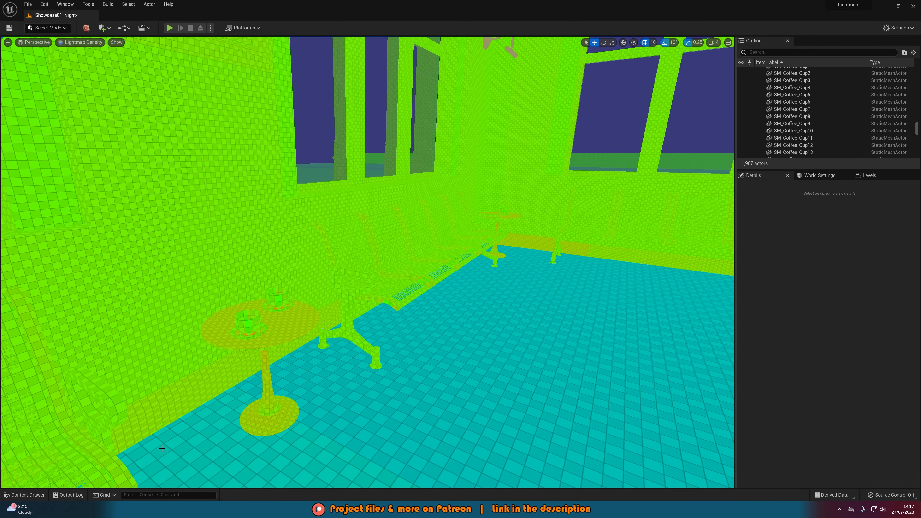
# - Reselect the four coffee cups on both round tables and re-enter their overridden light map resolution
pyautogui.click(253, 333)
pyautogui.keyDown('ctrl'); pyautogui.click(279, 303); pyautogui.keyUp('ctrl')
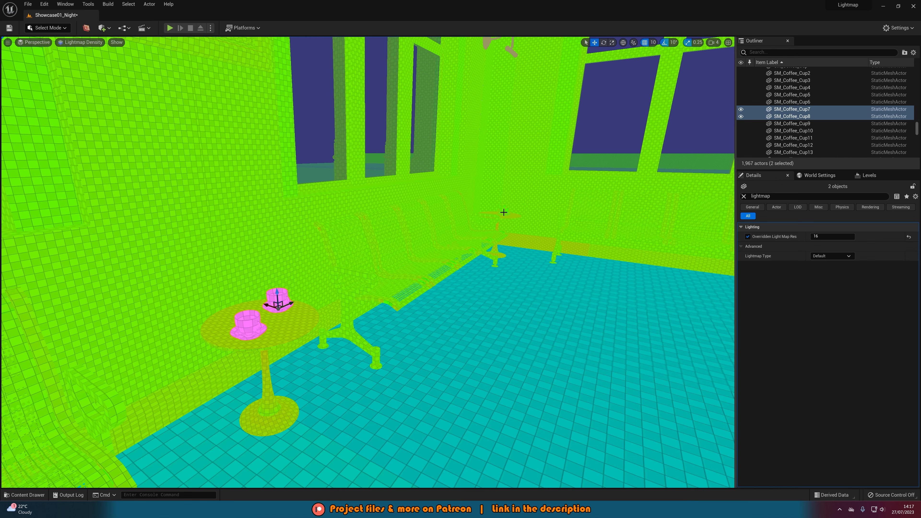
pyautogui.keyDown('ctrl'); pyautogui.click(504, 213); pyautogui.keyUp('ctrl')
pyautogui.press('f')
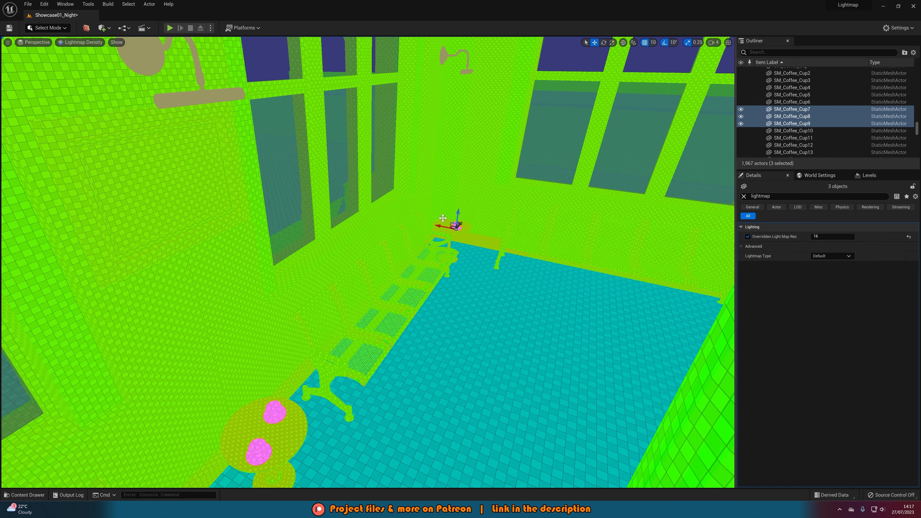
pyautogui.keyDown('ctrl'); pyautogui.click(453, 222); pyautogui.keyUp('ctrl')
pyautogui.click(834, 237)
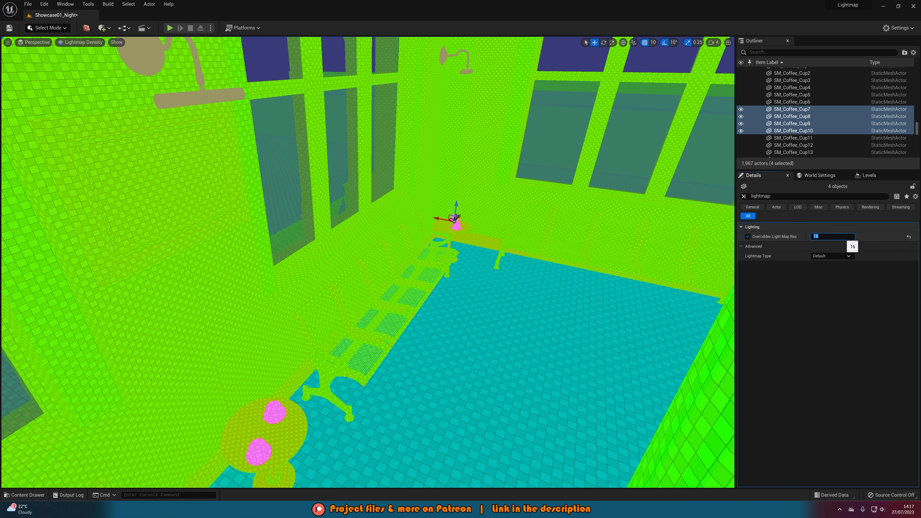
pyautogui.press('Return')
pyautogui.moveTo(367, 262); pyautogui.dragTo(359, 370, button='right')
pyautogui.press('Escape')
pyautogui.moveTo(368, 262)
pyautogui.mouseDown(button='right')
pyautogui.moveTo(374, 175)
pyautogui.moveTo(326, 160)
pyautogui.moveTo(330, 145)
pyautogui.moveTo(483, 152)
pyautogui.moveTo(146, 162)
pyautogui.moveTo(363, 265)
pyautogui.mouseUp(button='right')
# - Override the light map resolution of the six overly dense cups, papers and accessories on the round table and neighbouring desk with a lower value
pyautogui.click(443, 242)
pyautogui.keyDown('ctrl'); pyautogui.click(459, 226); pyautogui.keyUp('ctrl')
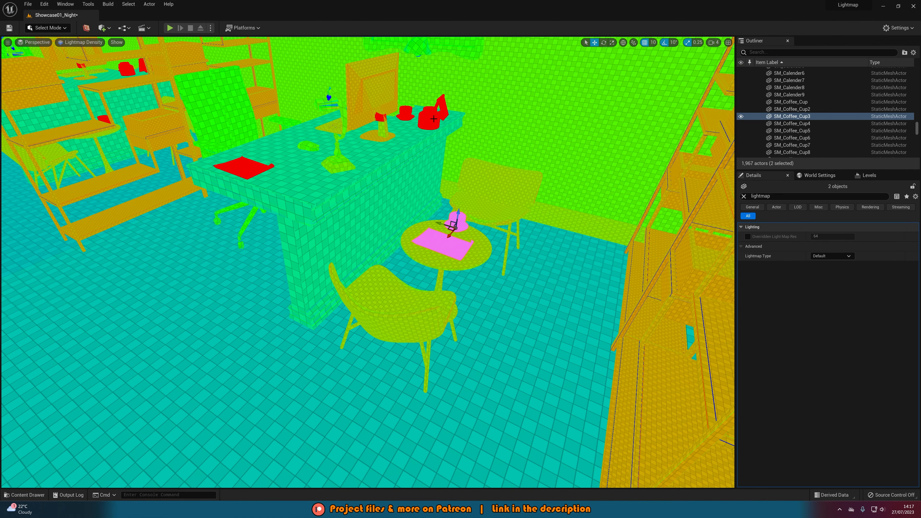
pyautogui.keyDown('ctrl'); pyautogui.click(435, 113); pyautogui.keyUp('ctrl')
pyautogui.keyDown('ctrl'); pyautogui.click(443, 104); pyautogui.keyUp('ctrl')
pyautogui.keyDown('ctrl'); pyautogui.click(408, 112); pyautogui.keyUp('ctrl')
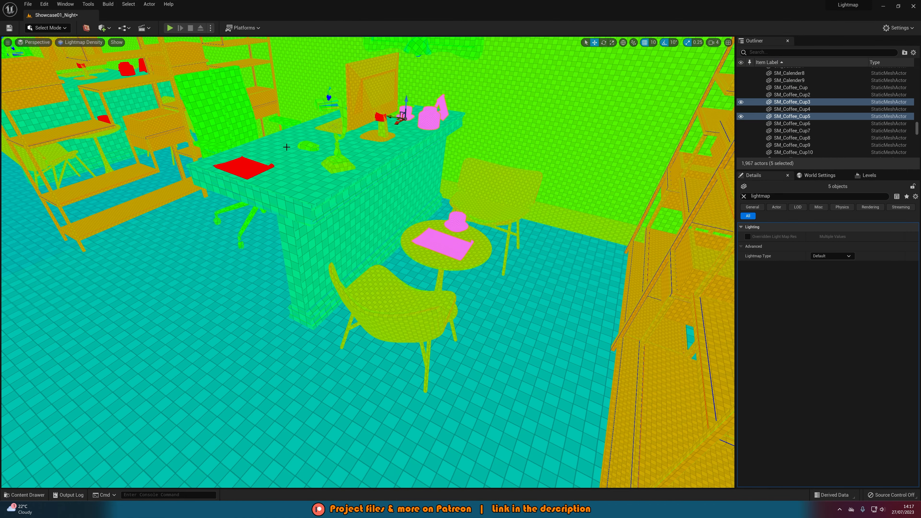
pyautogui.keyDown('ctrl'); pyautogui.click(249, 165); pyautogui.keyUp('ctrl')
pyautogui.moveTo(248, 164); pyautogui.dragTo(534, 216, button='right')
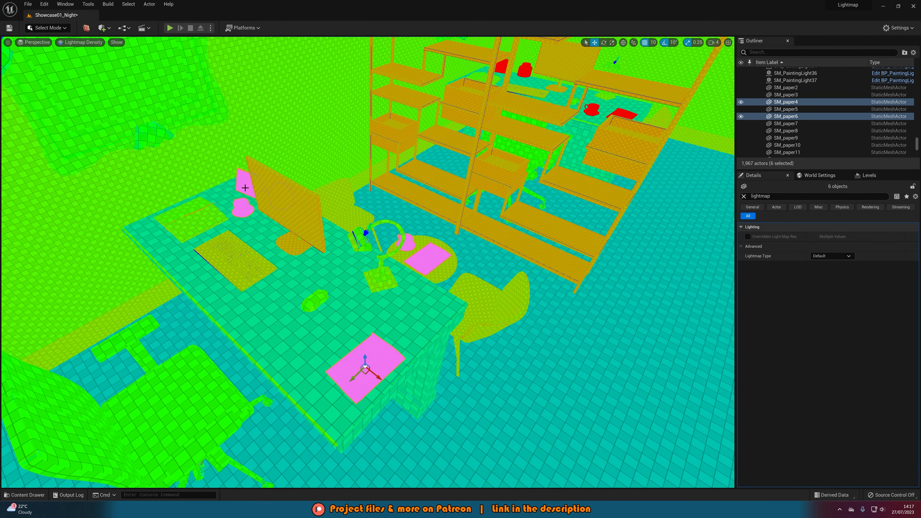
pyautogui.press('Escape')
pyautogui.hotkey('ctrl', 'z')
pyautogui.click(748, 237)
pyautogui.click(825, 236)
pyautogui.press('Return')
pyautogui.press('Escape')
# - Restore the selection of the six table and desk objects, re-enter their overridden light map resolution and clear the selection
pyautogui.moveTo(480, 273); pyautogui.dragTo(519, 256, button='right')
pyautogui.hotkey('ctrl', 'z')
pyautogui.click(825, 236)
pyautogui.press('Escape')
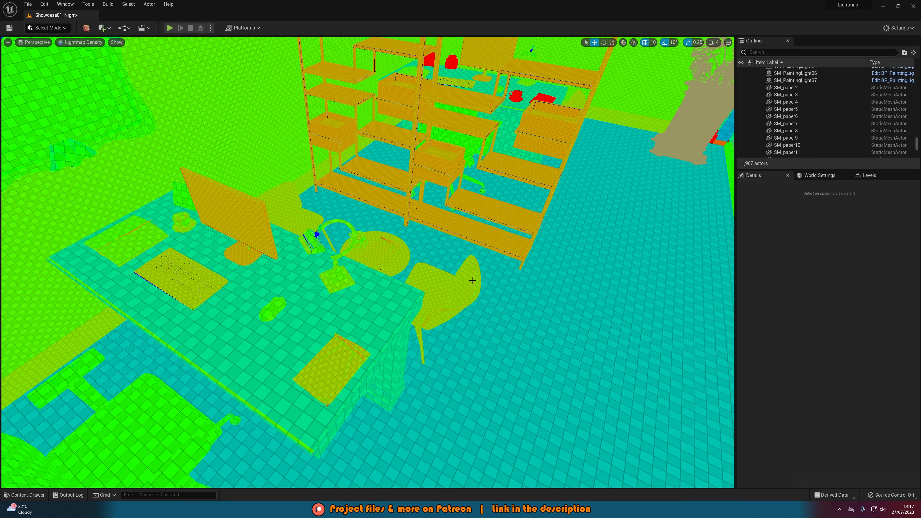
# - Examine the lightmap density of the remaining station interior, including the corridor pictures, ticket counter, main hall columns, queue barriers and office area
pyautogui.moveTo(340, 255); pyautogui.dragTo(421, 239, button='right')
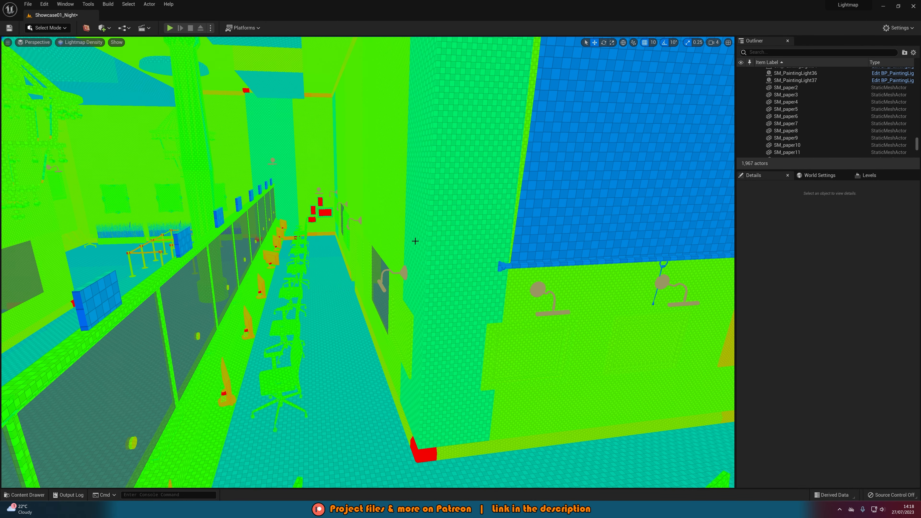
pyautogui.moveTo(239, 312); pyautogui.dragTo(309, 280, button='right')
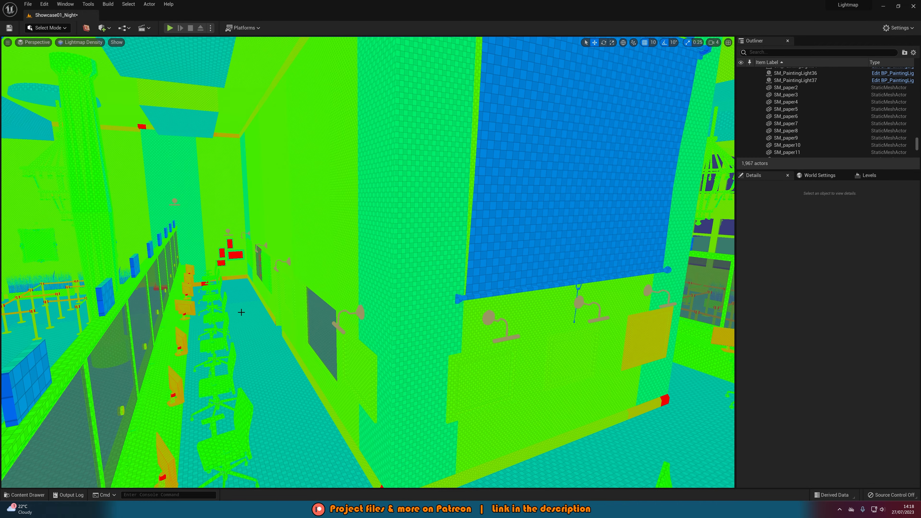
pyautogui.press('w')
pyautogui.moveTo(343, 323); pyautogui.dragTo(205, 305, button='right')
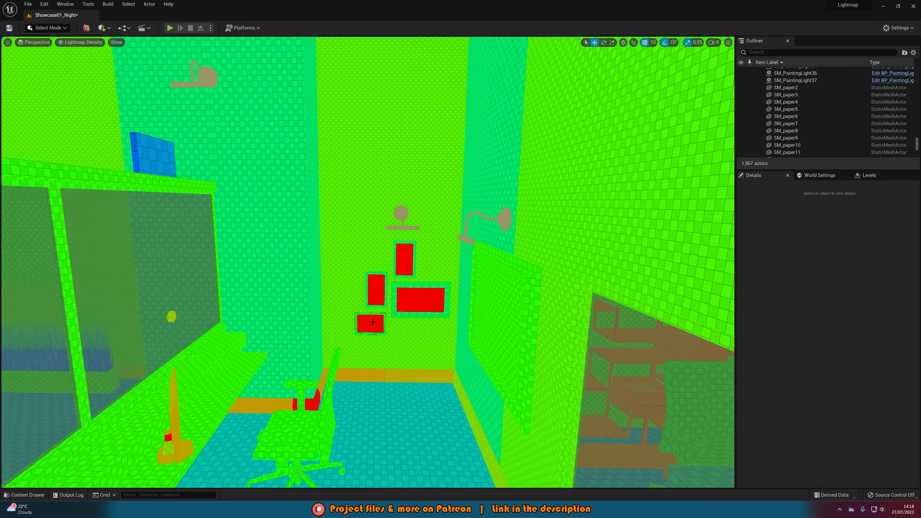
pyautogui.moveTo(371, 334); pyautogui.dragTo(80, 305, button='right')
pyautogui.press('w')
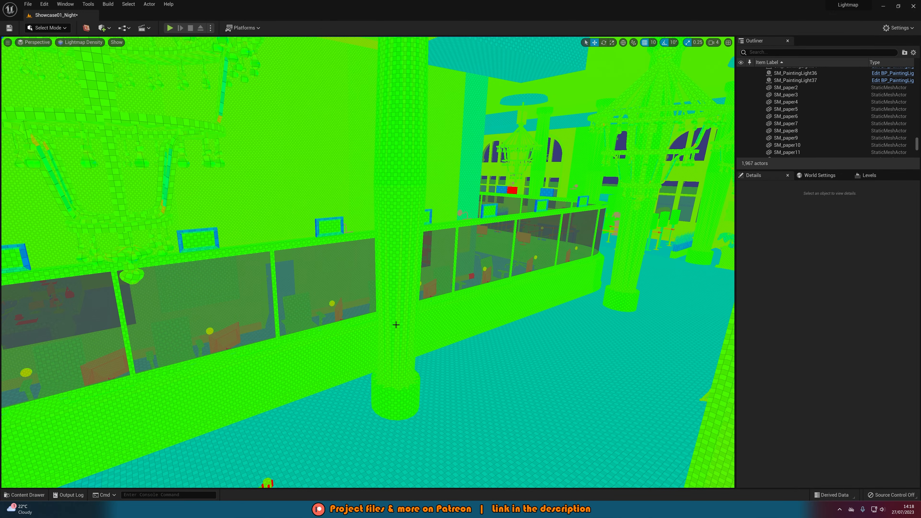
pyautogui.press('w')
pyautogui.moveTo(368, 262); pyautogui.dragTo(444, 249, button='right')
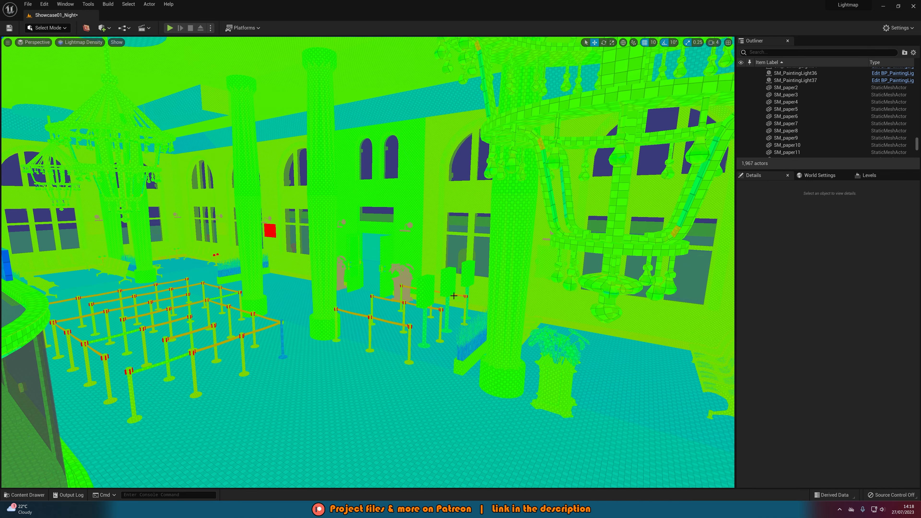
pyautogui.moveTo(454, 296); pyautogui.dragTo(345, 295, button='right')
pyautogui.press('d')
pyautogui.moveTo(368, 262); pyautogui.dragTo(541, 254, button='right')
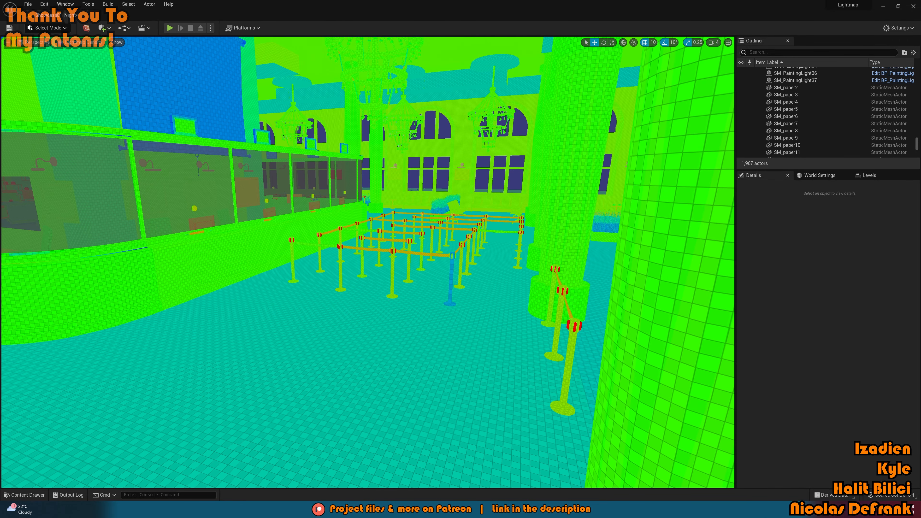
pyautogui.moveTo(708, 349); pyautogui.dragTo(363, 339, button='right')
pyautogui.press('w')
# - Check the lightmap properties of the coffee cup on the round table beside the office desk, leaving nothing selected
pyautogui.click(626, 321)
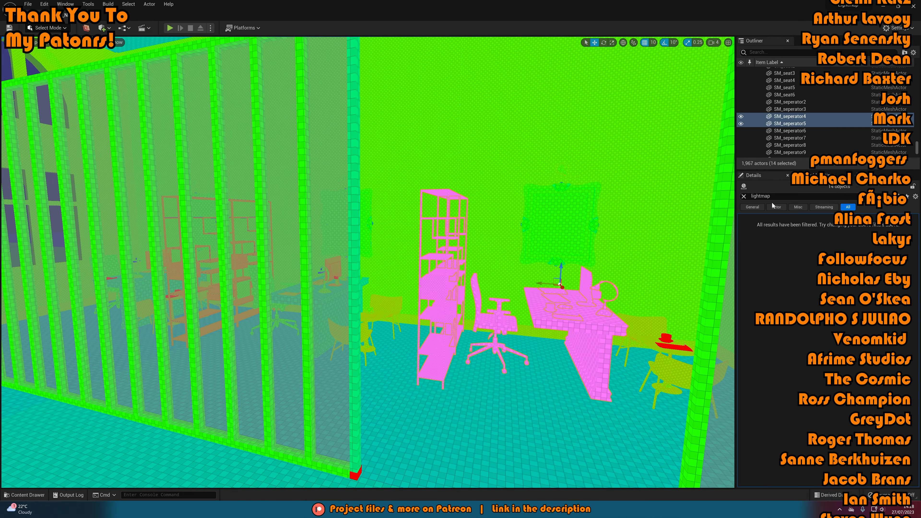
pyautogui.click(665, 338)
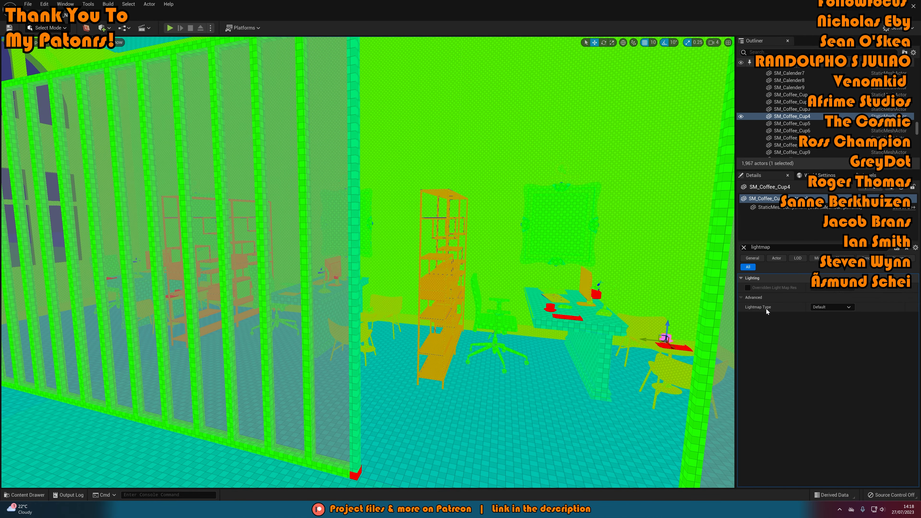
pyautogui.press('Escape')
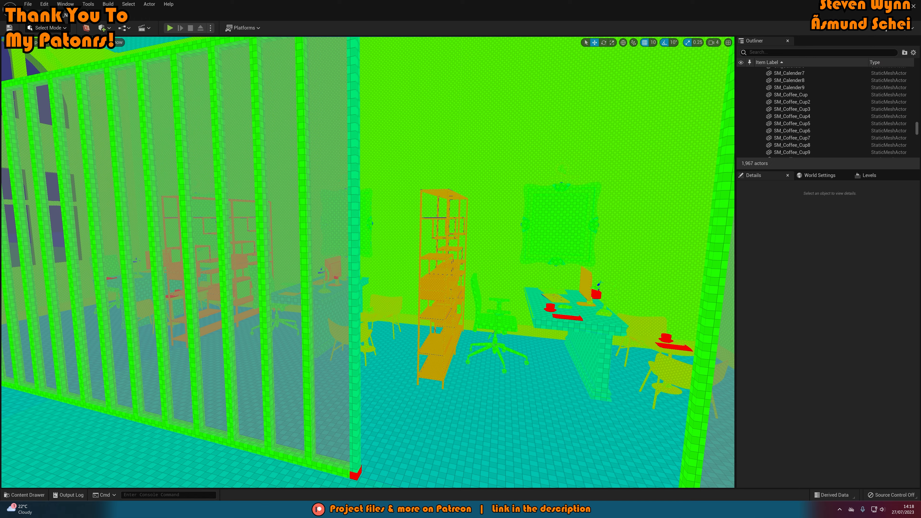